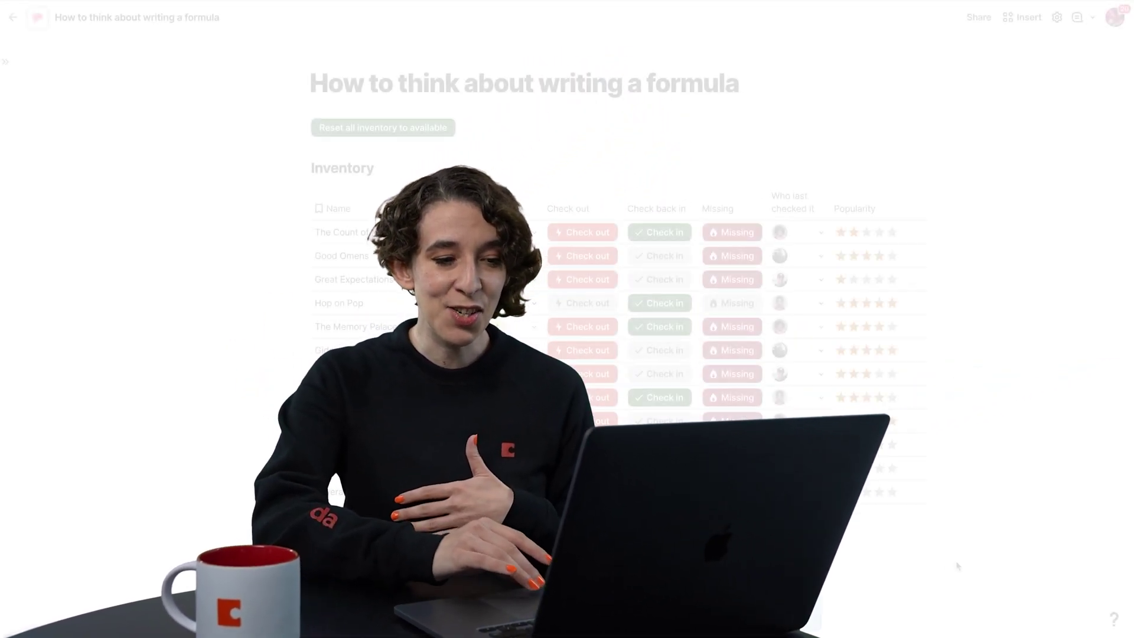
Expand Step 1's Example to show 'Who currently has a checked out book?'
scroll(957, 565, "down", 10)
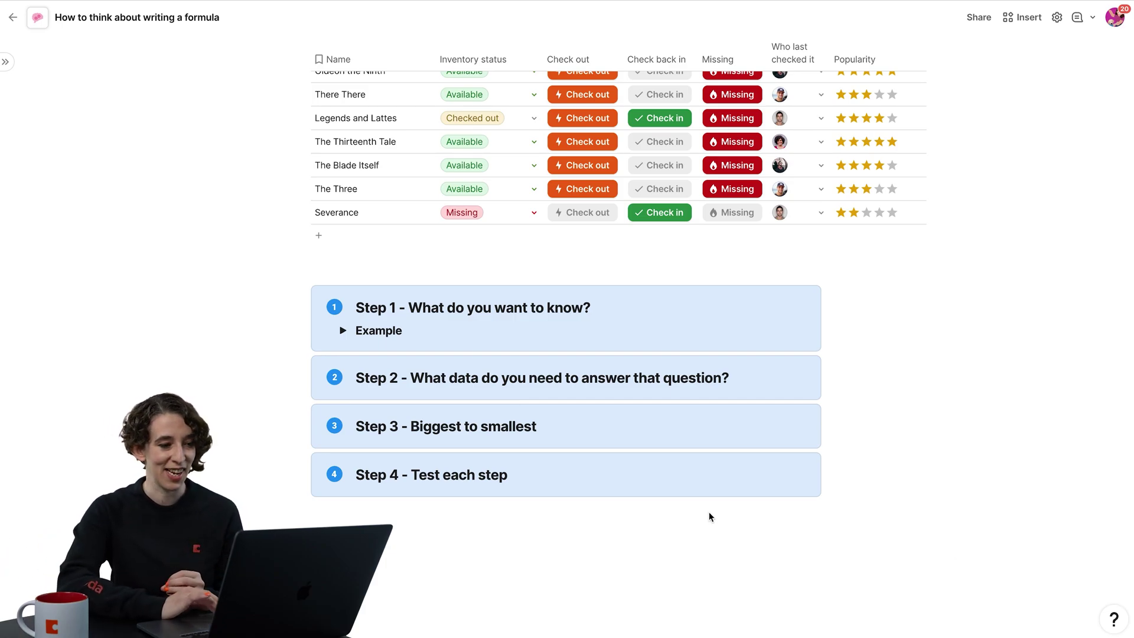
left_click(343, 332)
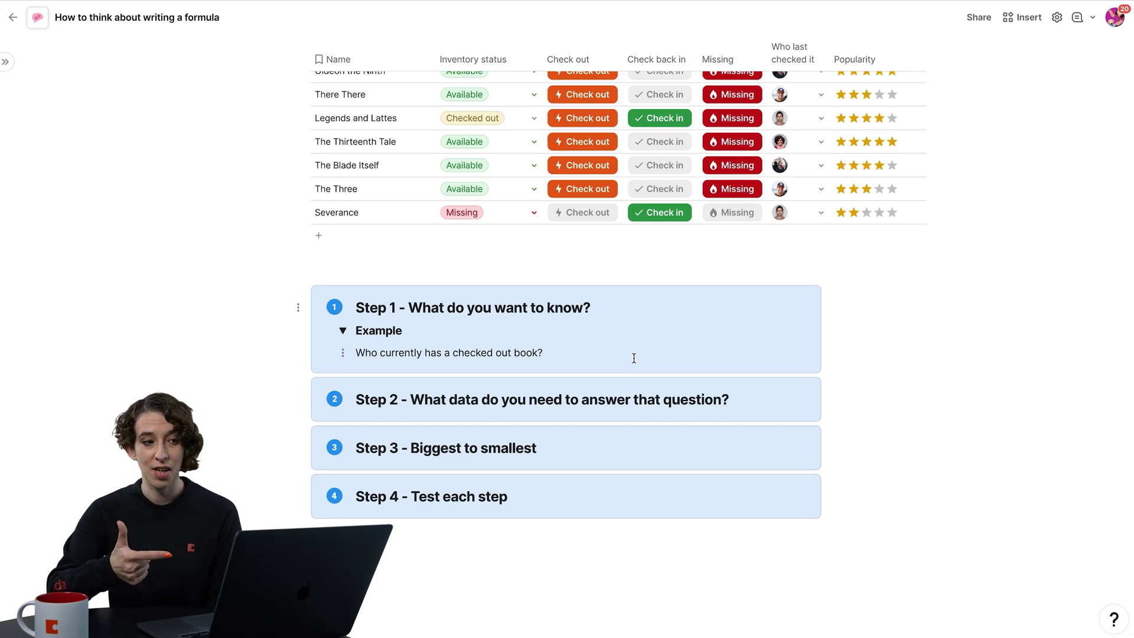
scroll(634, 358, "up", 5)
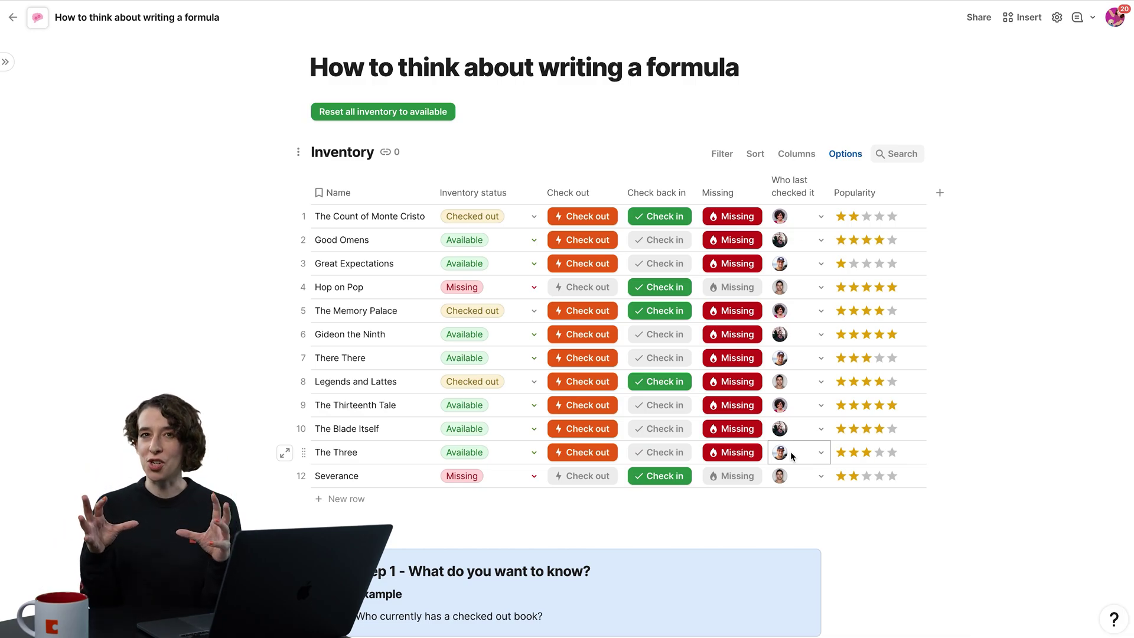
scroll(790, 451, "down", 5)
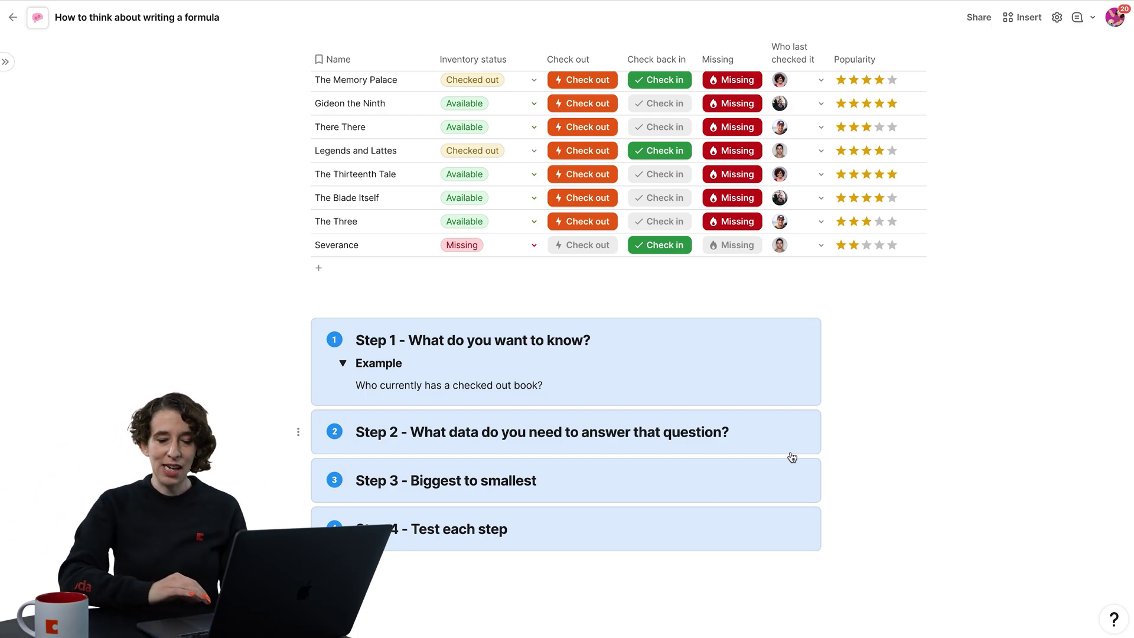
Start a formula on a new line under Step 3 that references the Inventory table
left_click(610, 480)
key("Return")
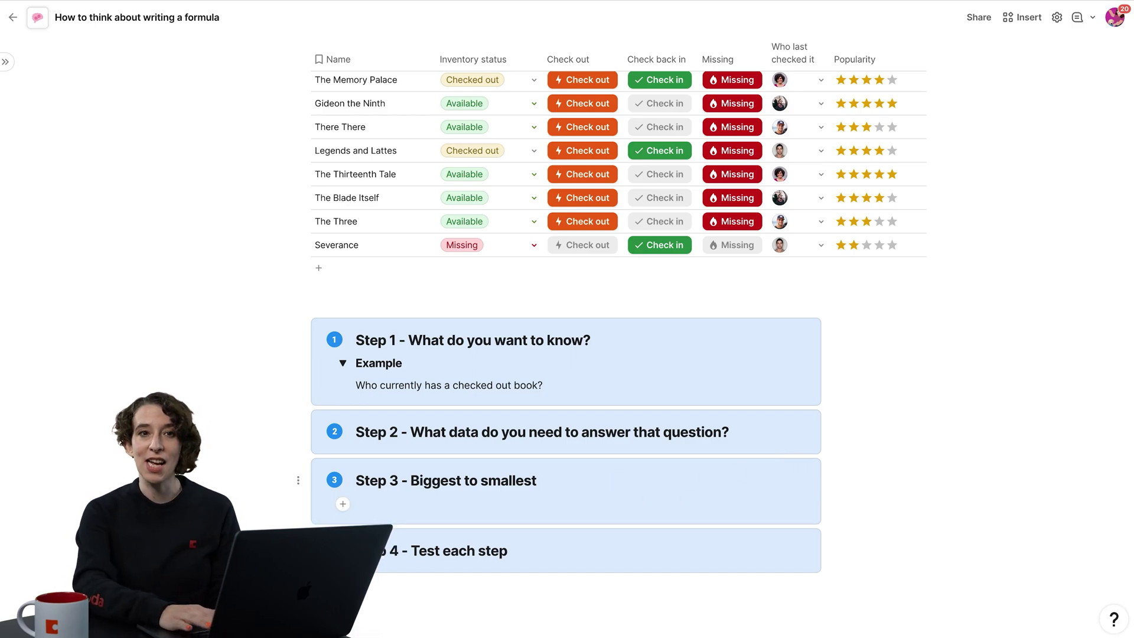
key("equal")
key("Escape")
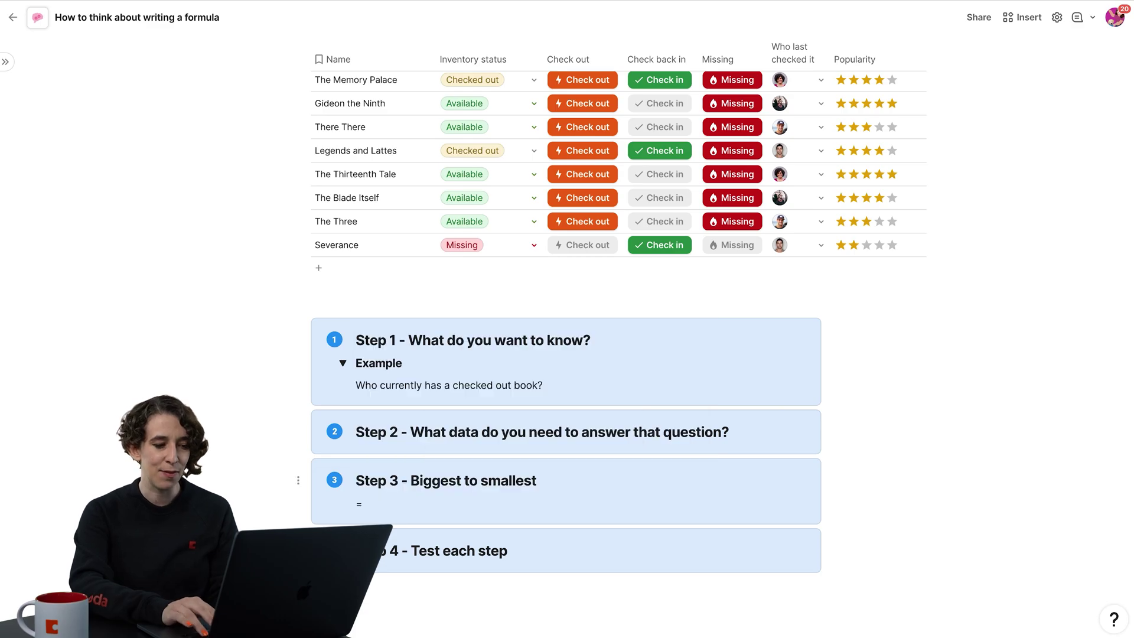
left_click(358, 504)
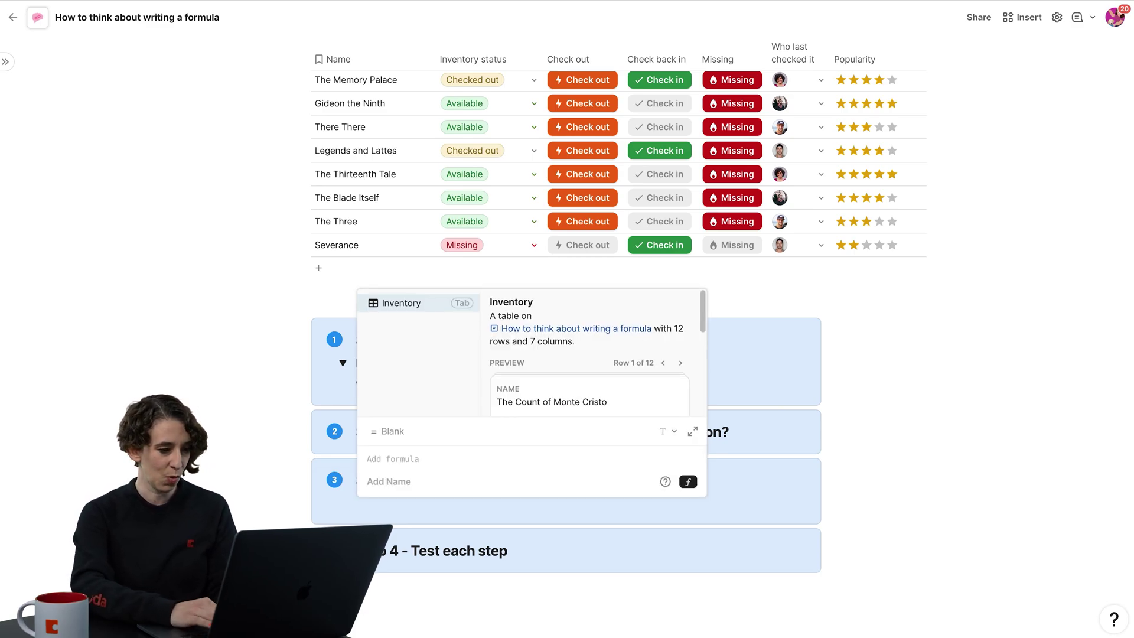
key("Tab")
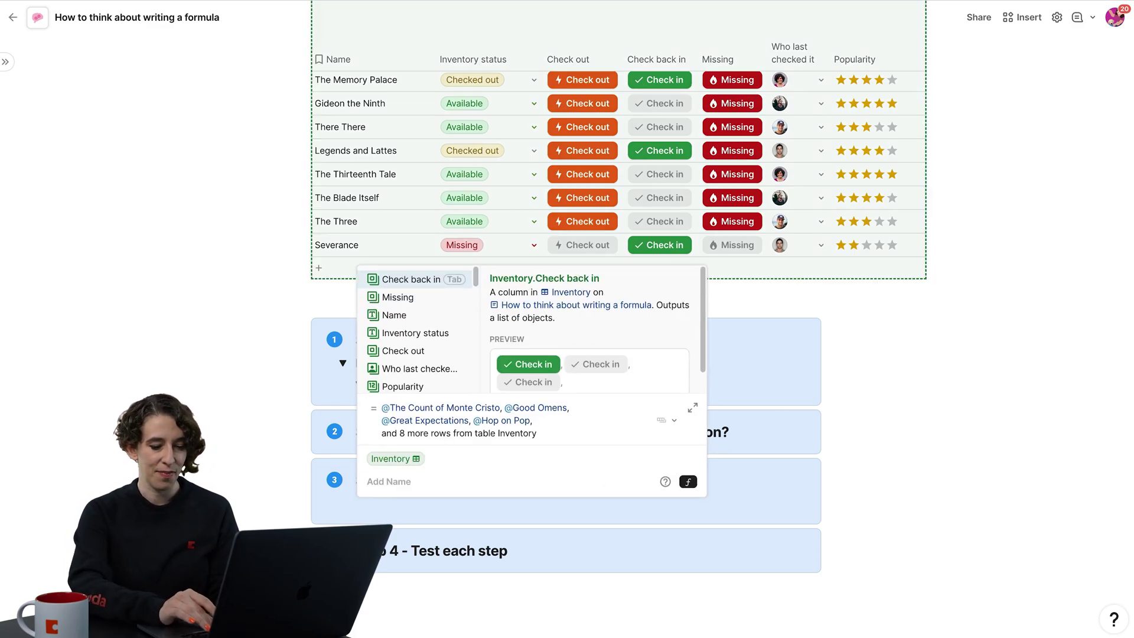
key("Tab")
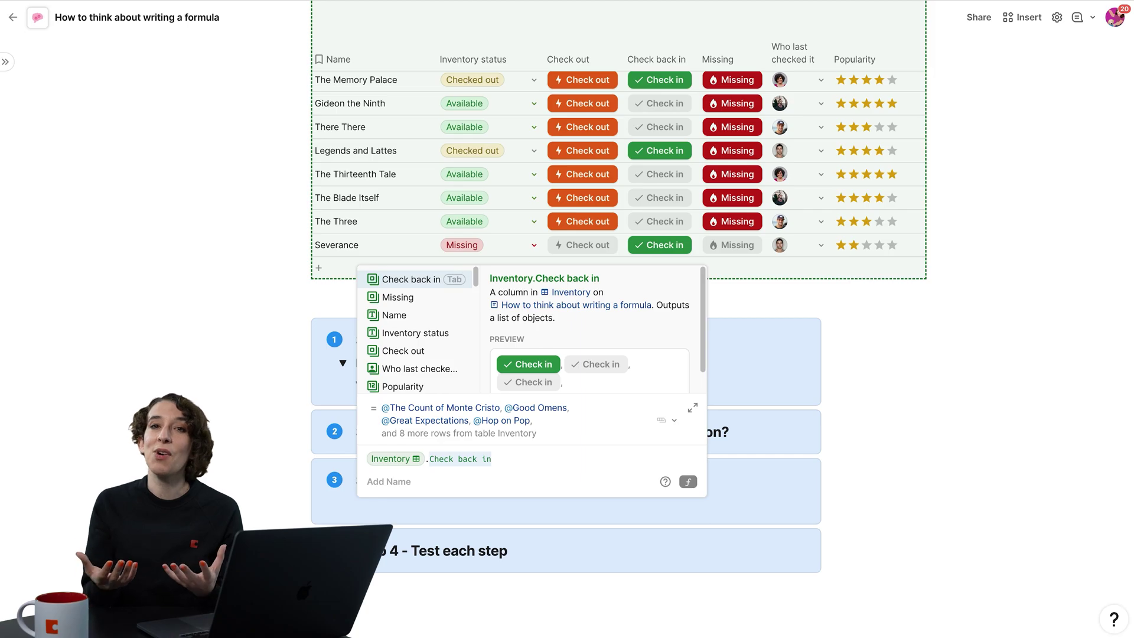
Filter Inventory to rows where Inventory status equals Checked out
type("filter")
key("Tab")
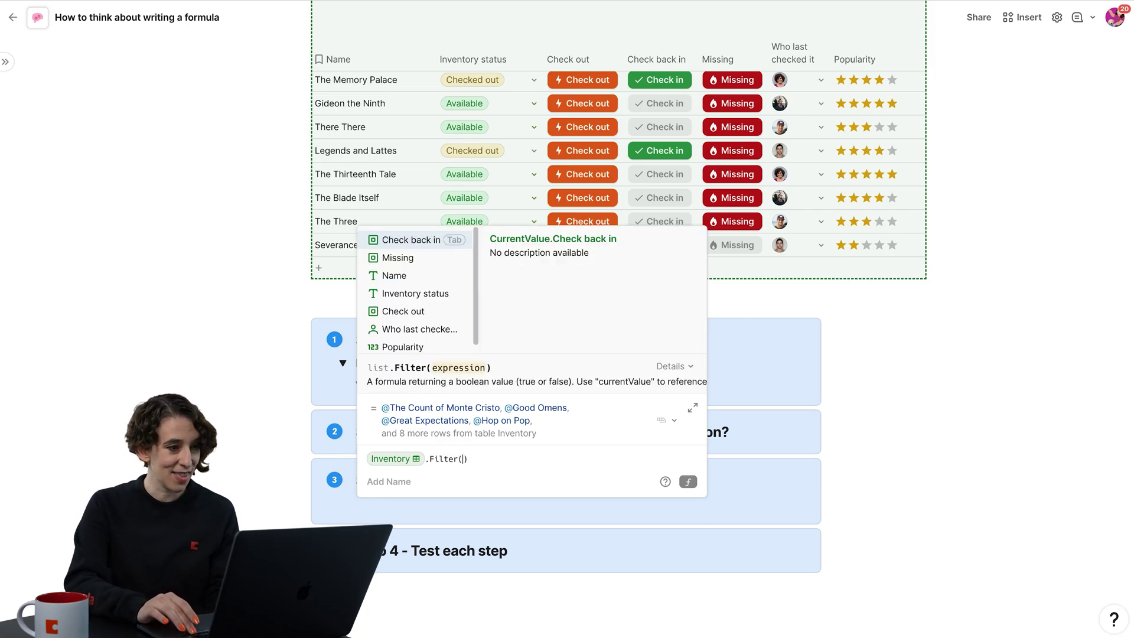
key("Down")
key("Down")
key("Down")
key("Down")
key("Down")
key("Escape")
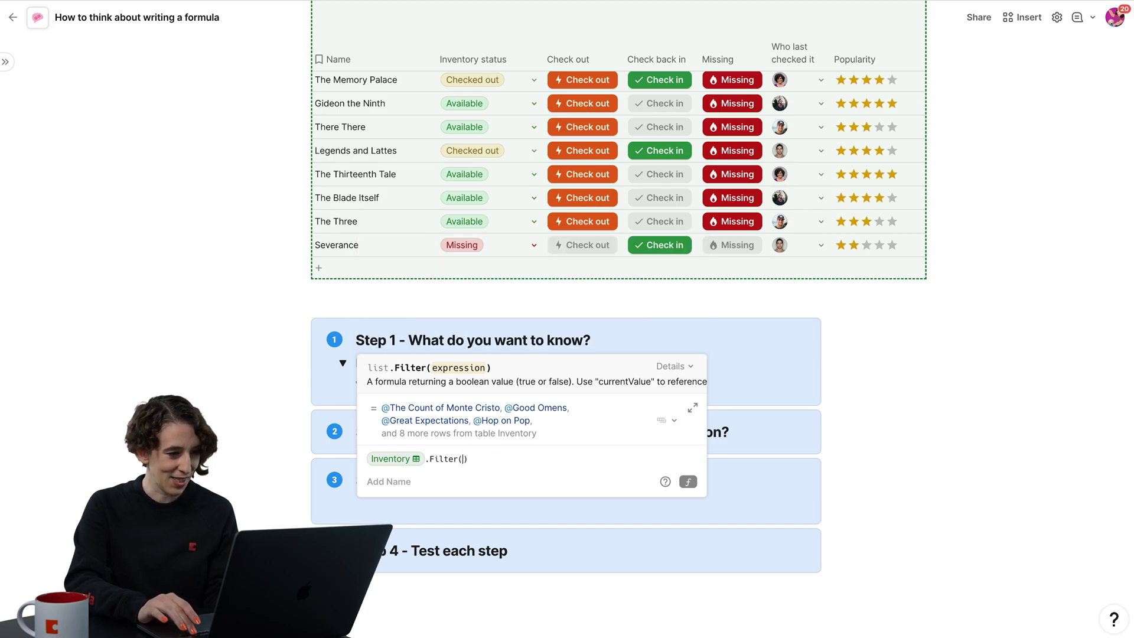
type("Inventory status=Available")
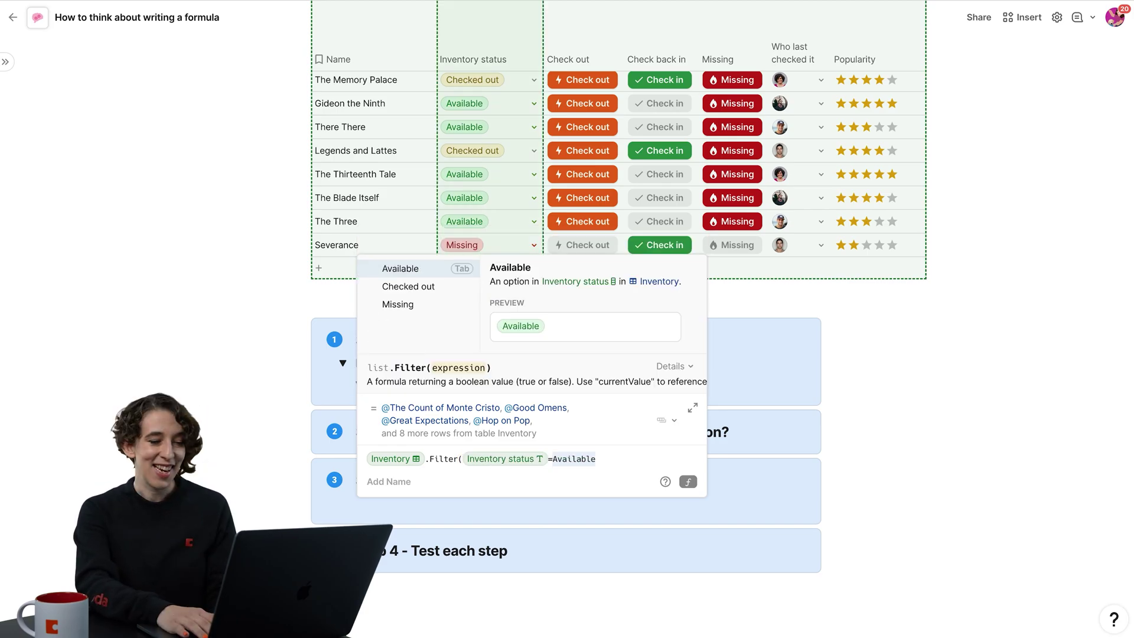
key("Down")
key("Tab")
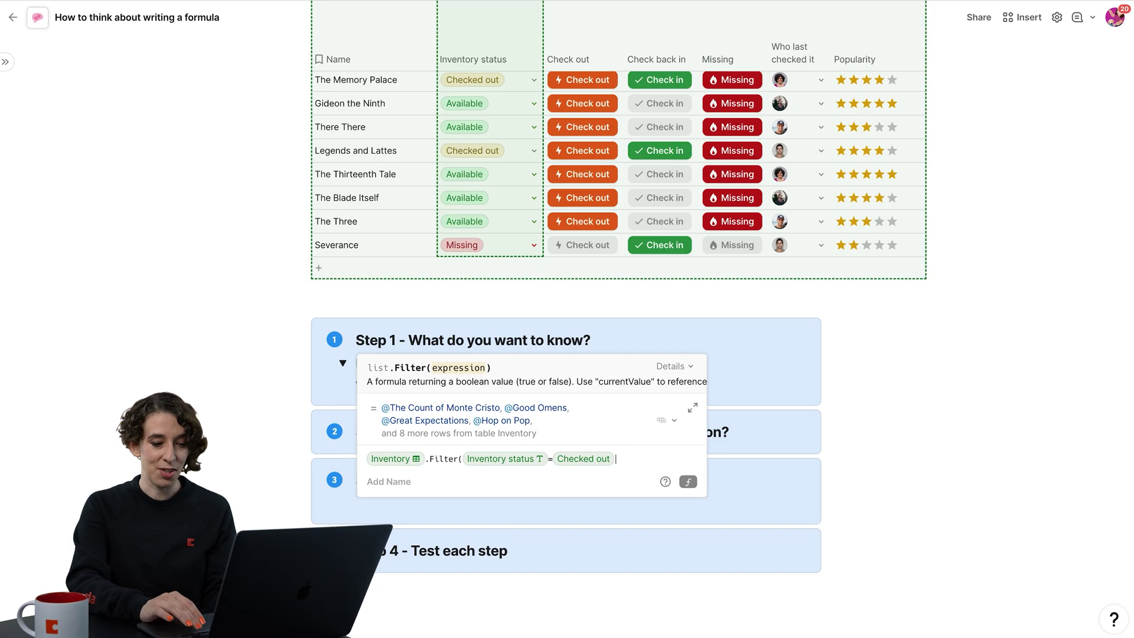
type(")")
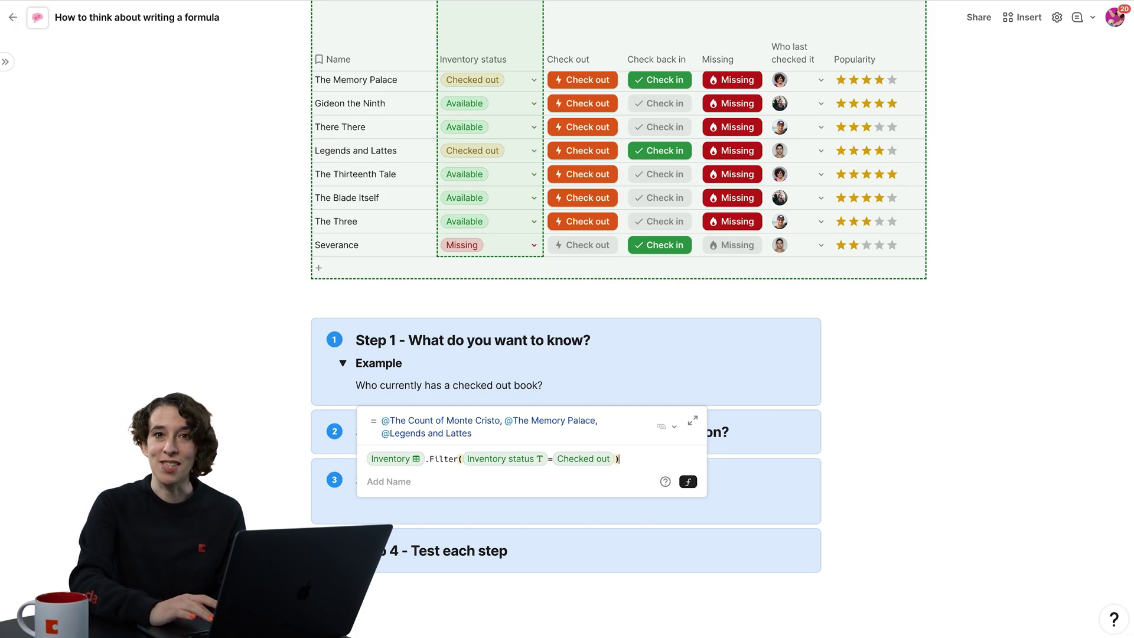
Append .Who last checked it out and .BulletedList() to the formula, then commit it
type(".Check back in")
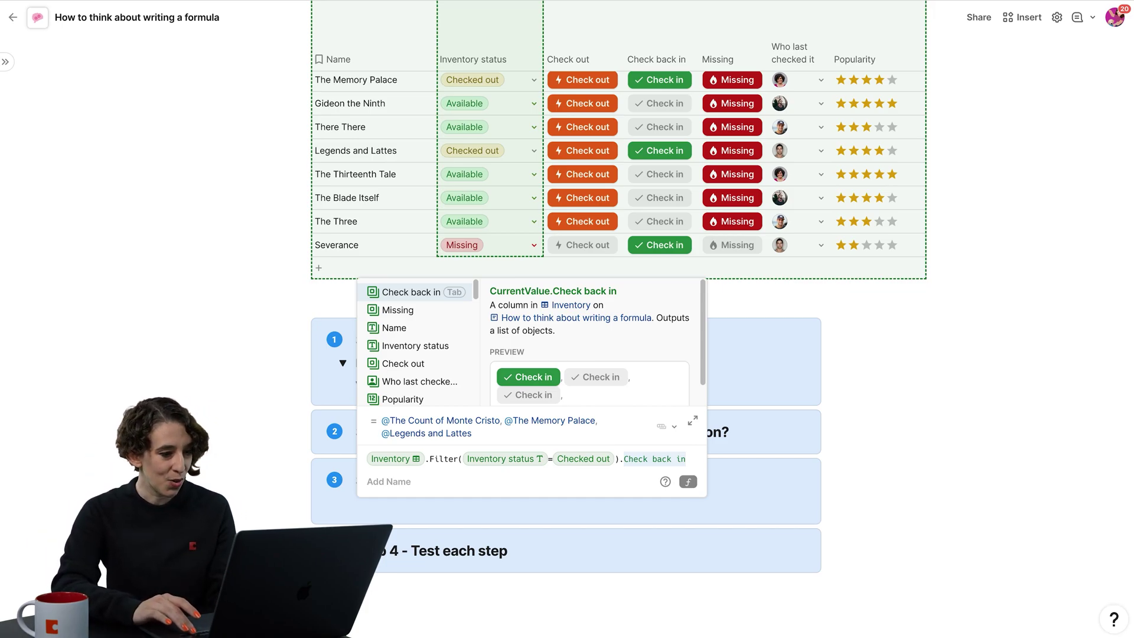
key("Down")
key("Down")
key("Down")
key("Down")
key("Down")
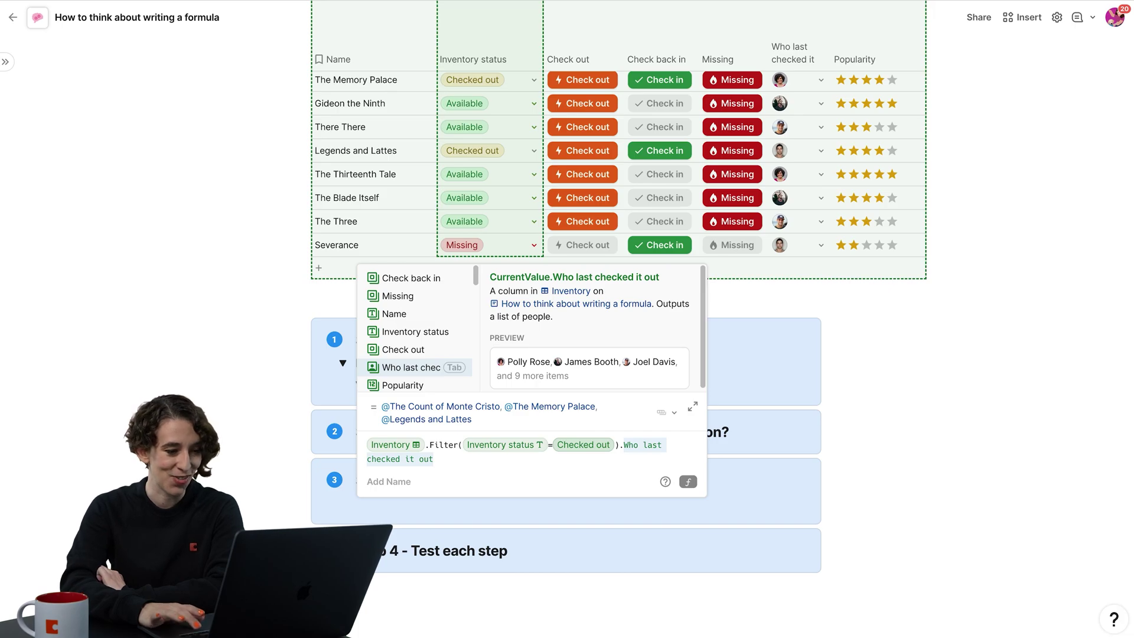
key("Tab")
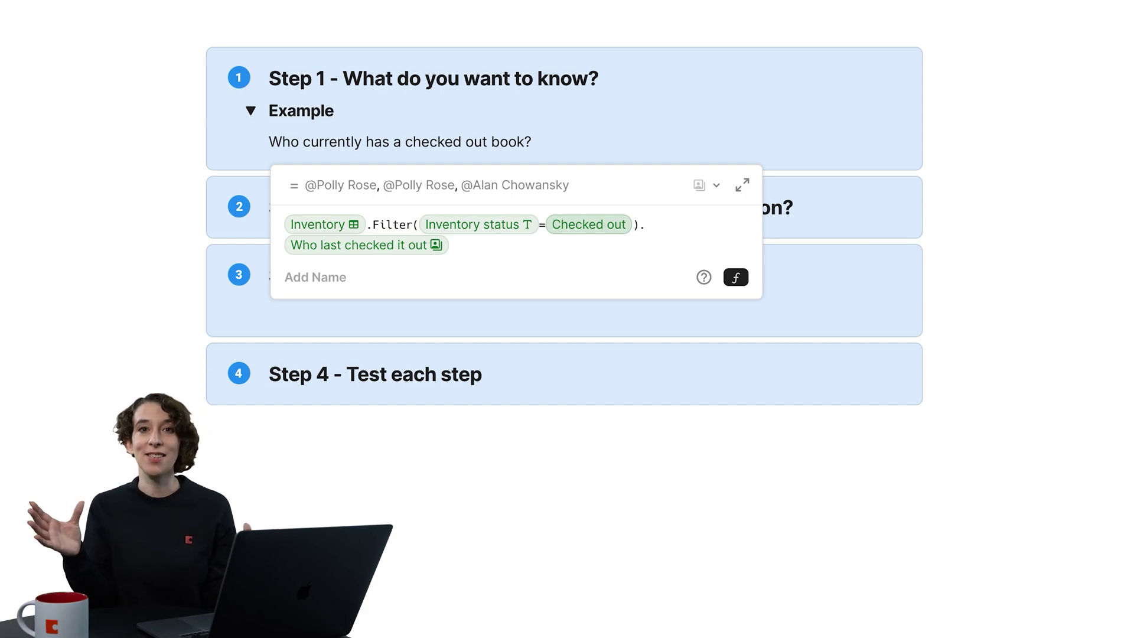
type(".bulletedList(")
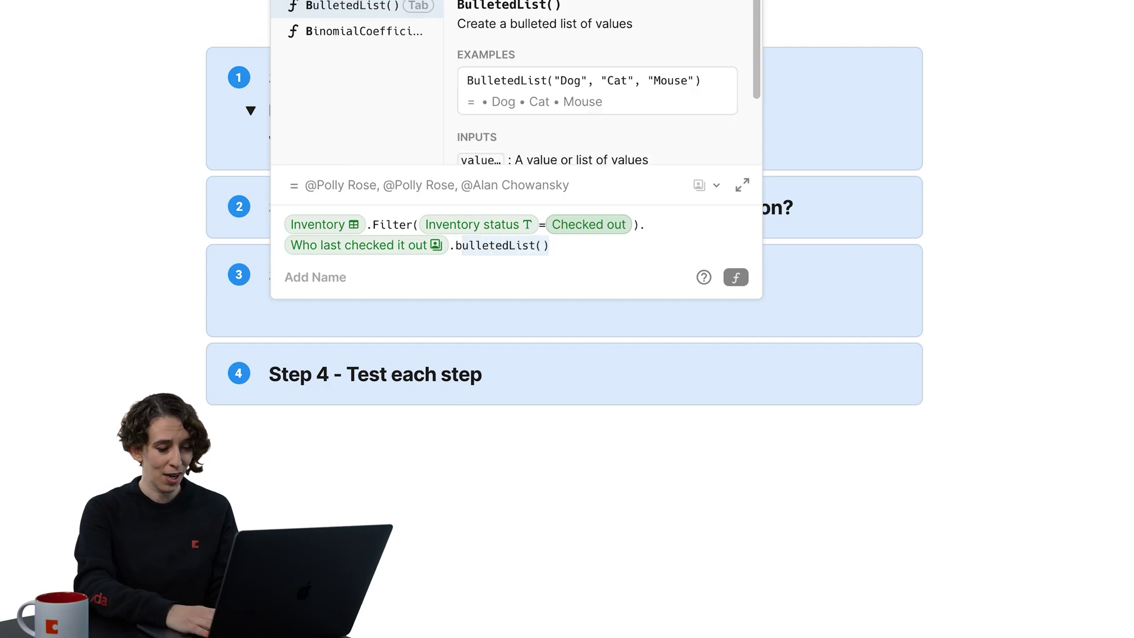
key("Tab")
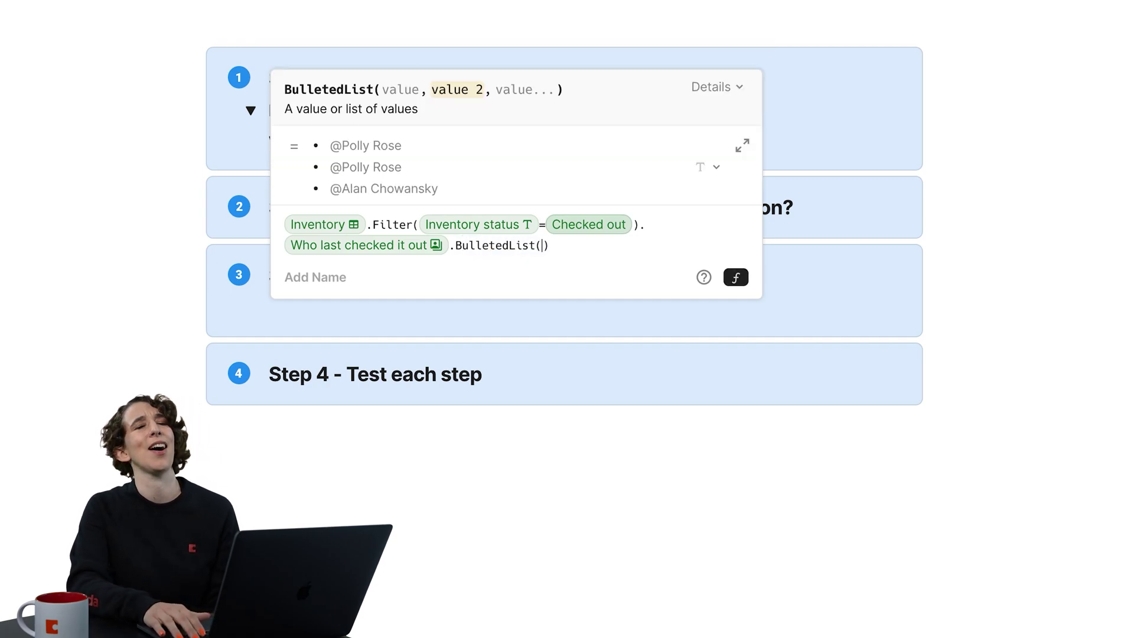
key("Return")
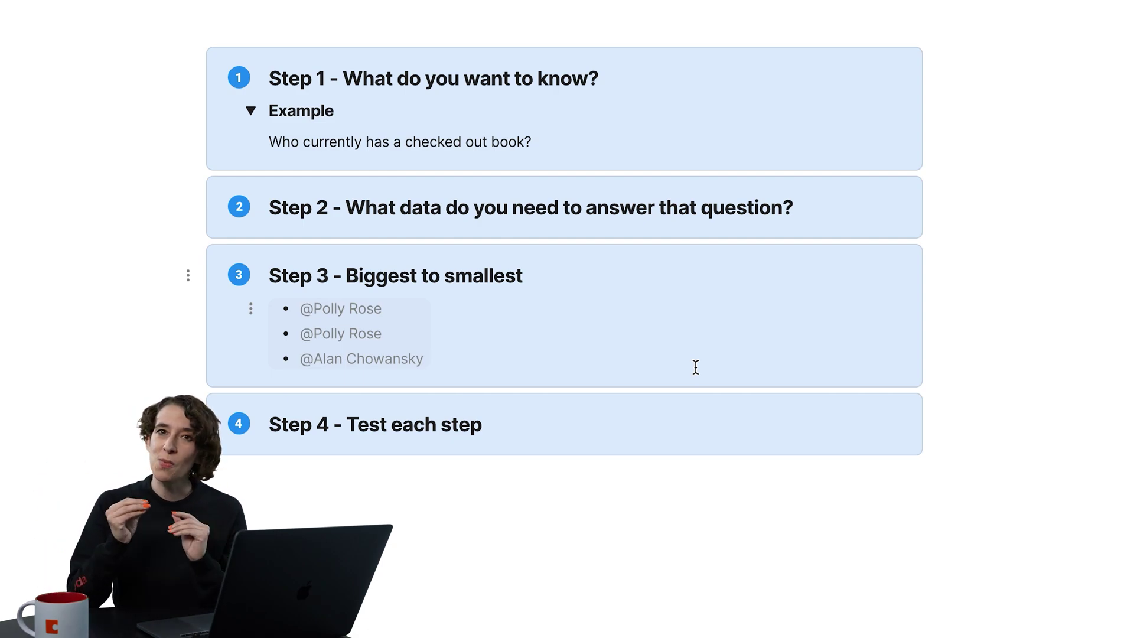
scroll(696, 366, "down", 5)
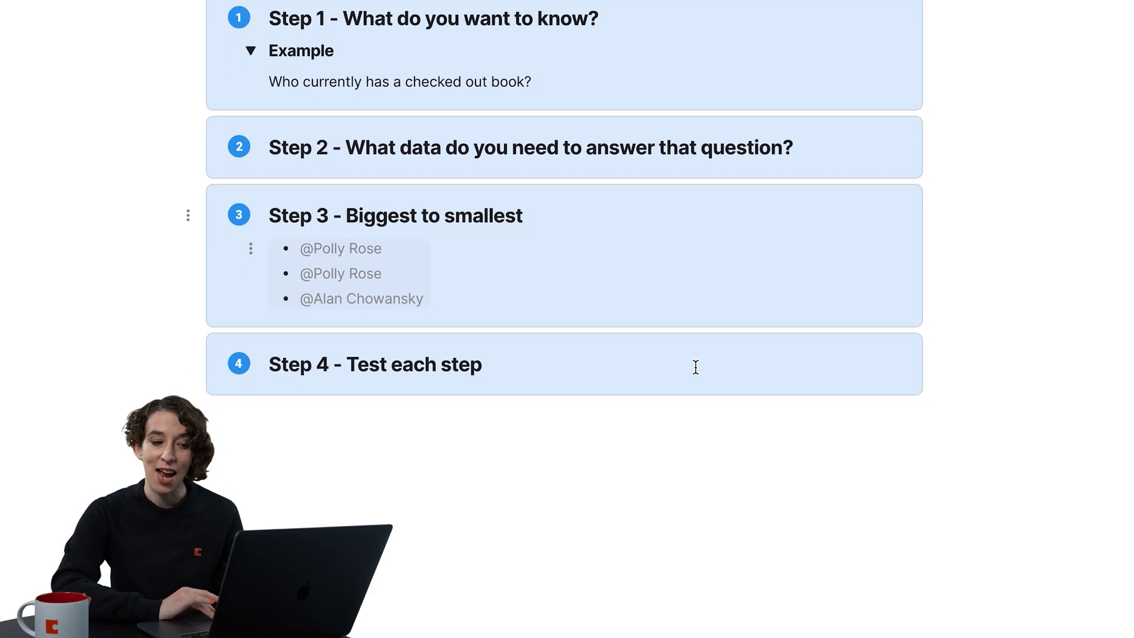
left_click(526, 272)
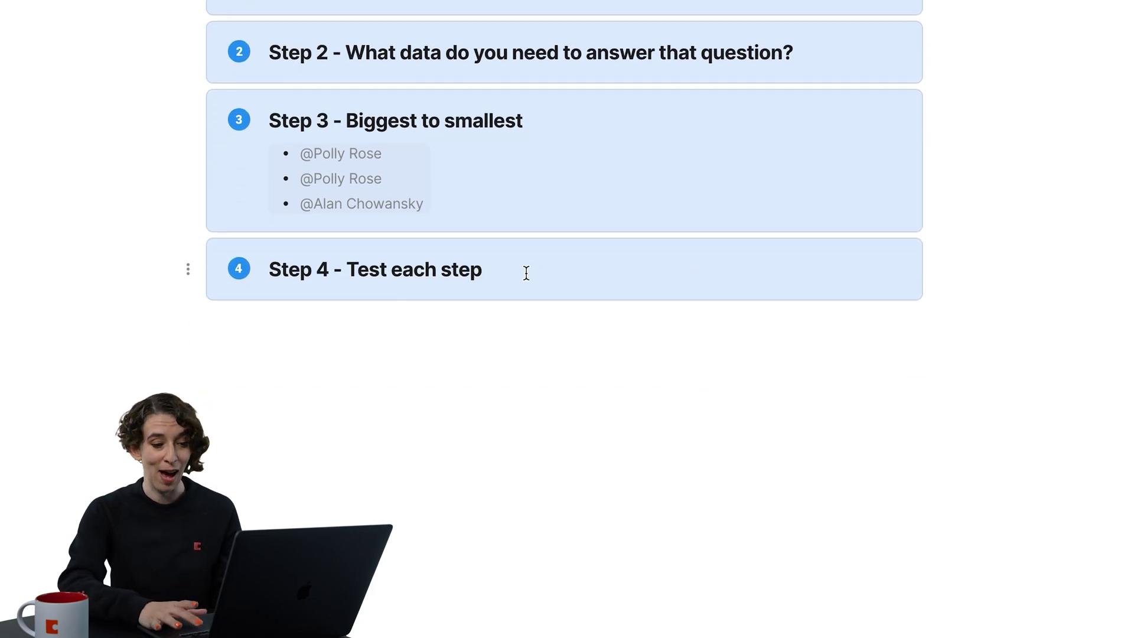
Begin a new formula below Step 4 that references the Inventory table
key("Return")
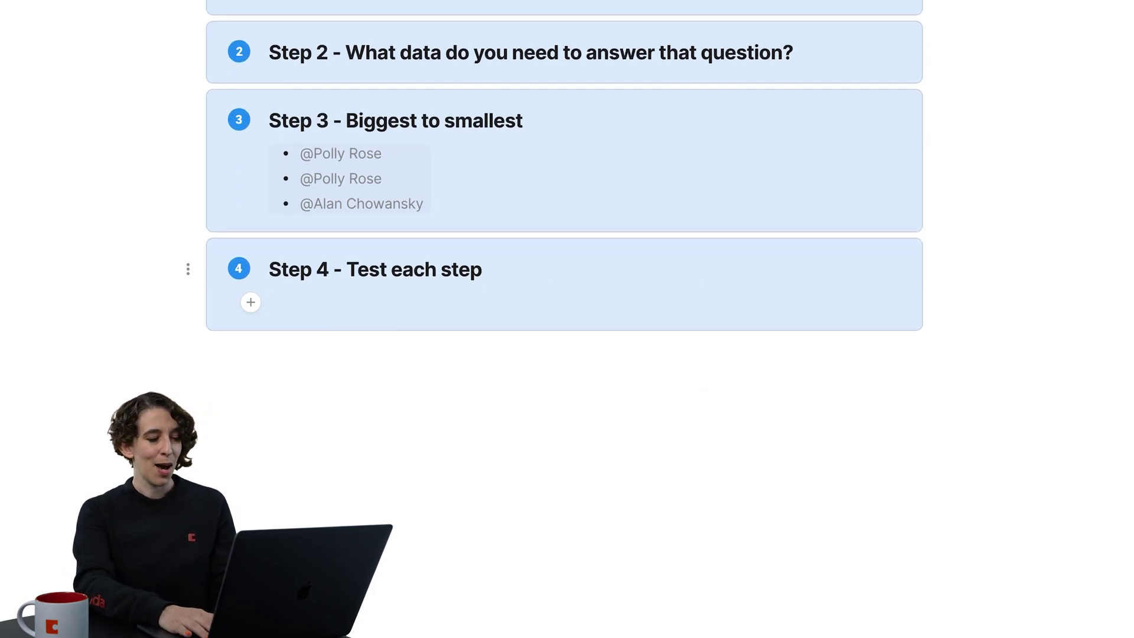
key("equal")
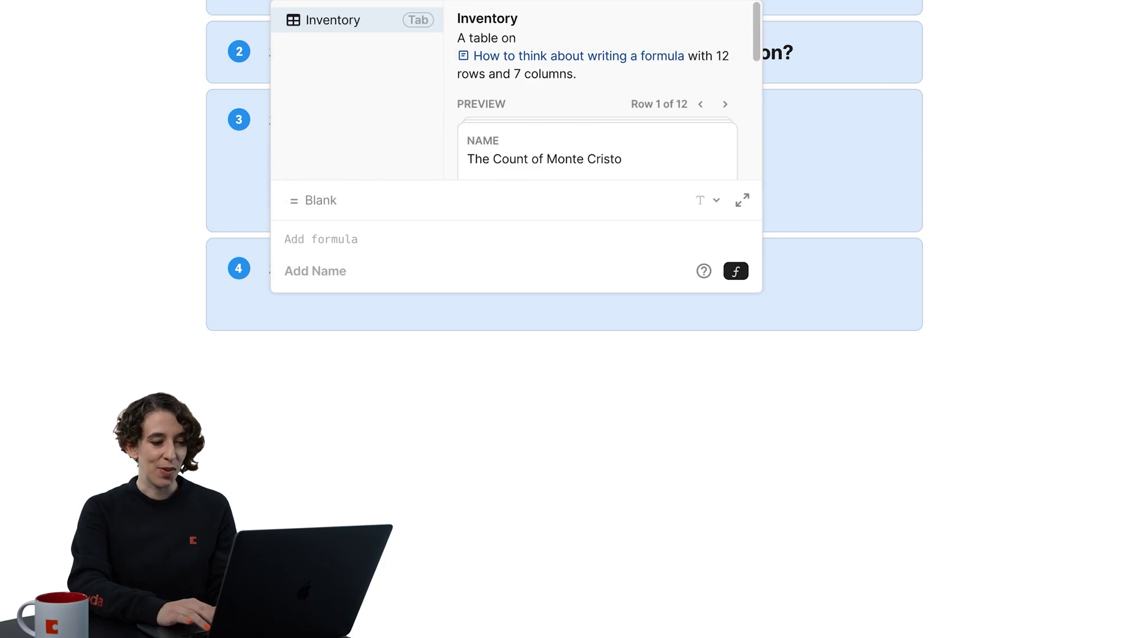
key("Tab")
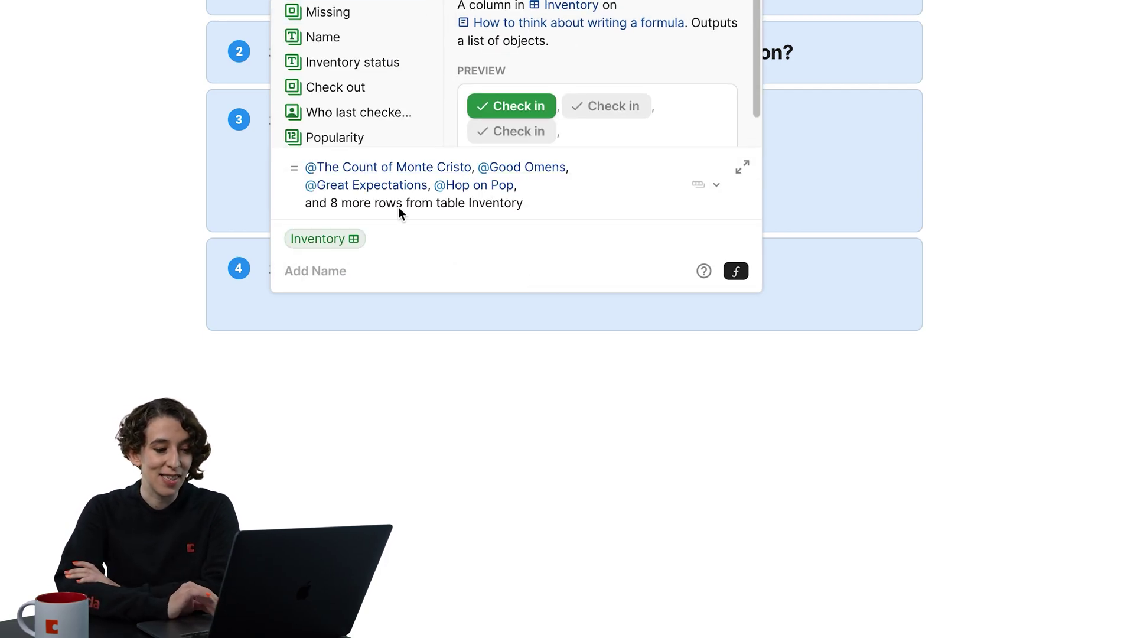
Add .Filter(Inventory status = Checked out) to the Inventory formula
mouse_move(509, 189)
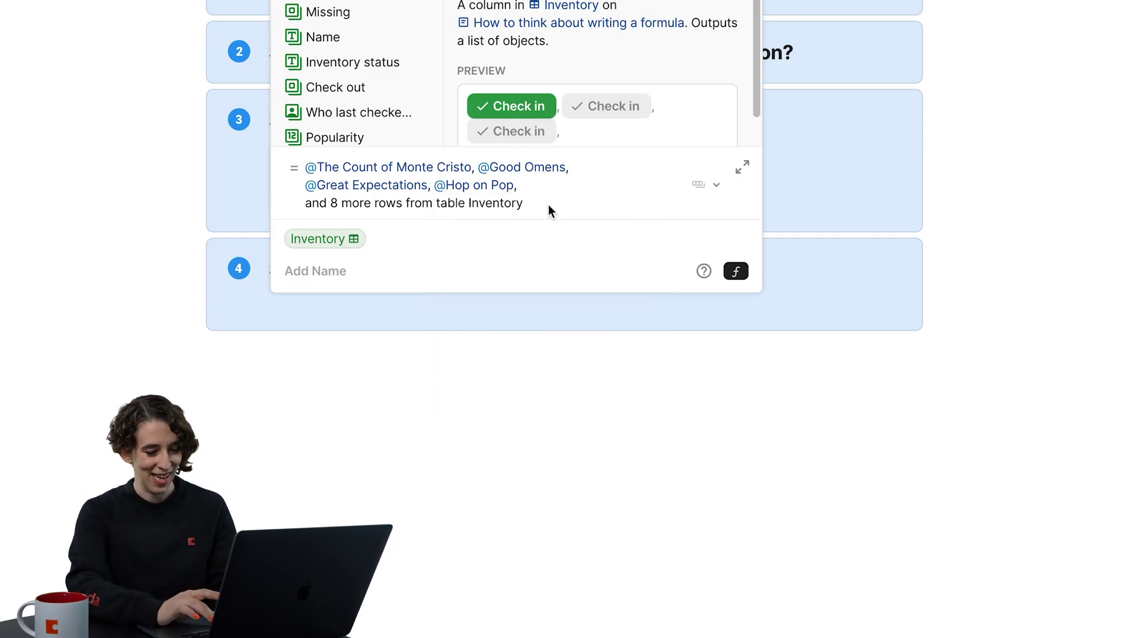
type(".Filter(")
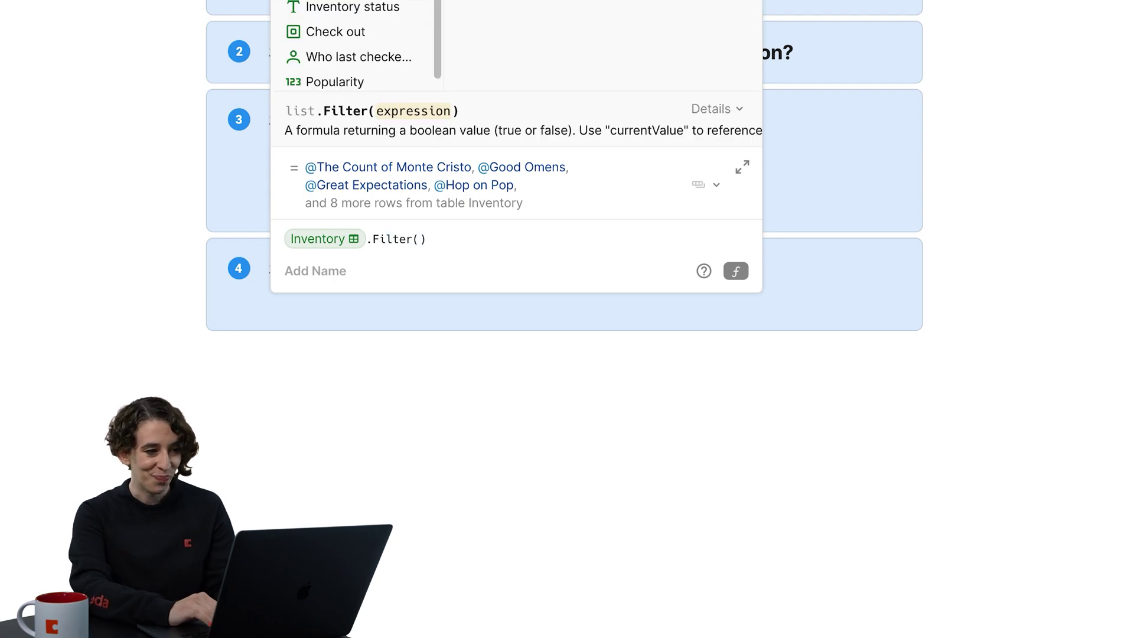
key("Down")
key("Down")
key("Tab")
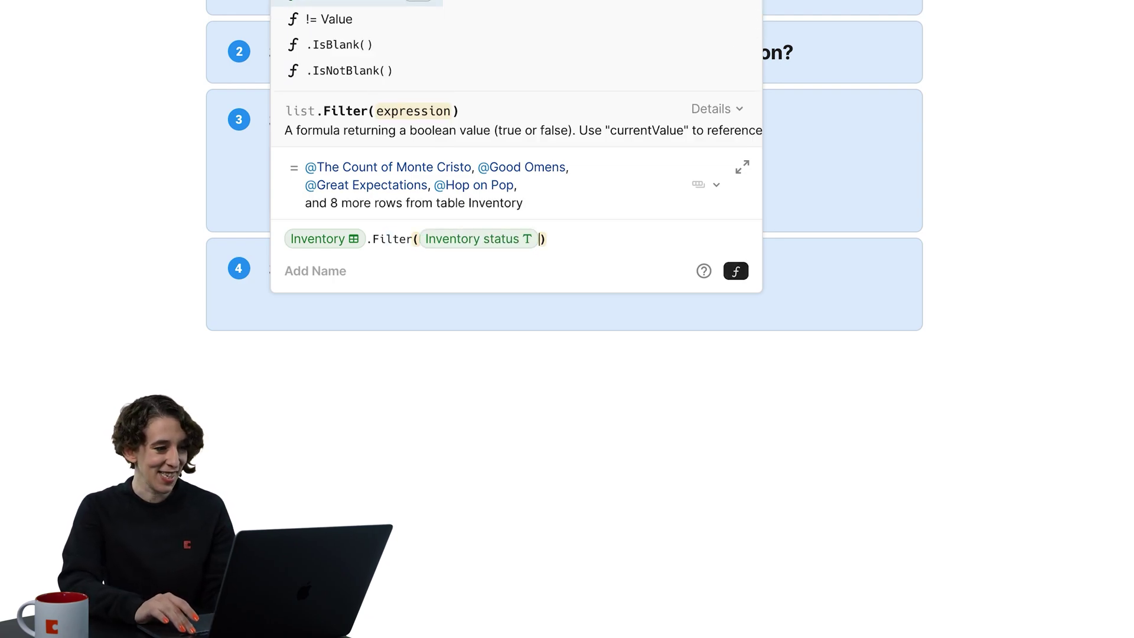
type("=")
key("Down")
key("Down")
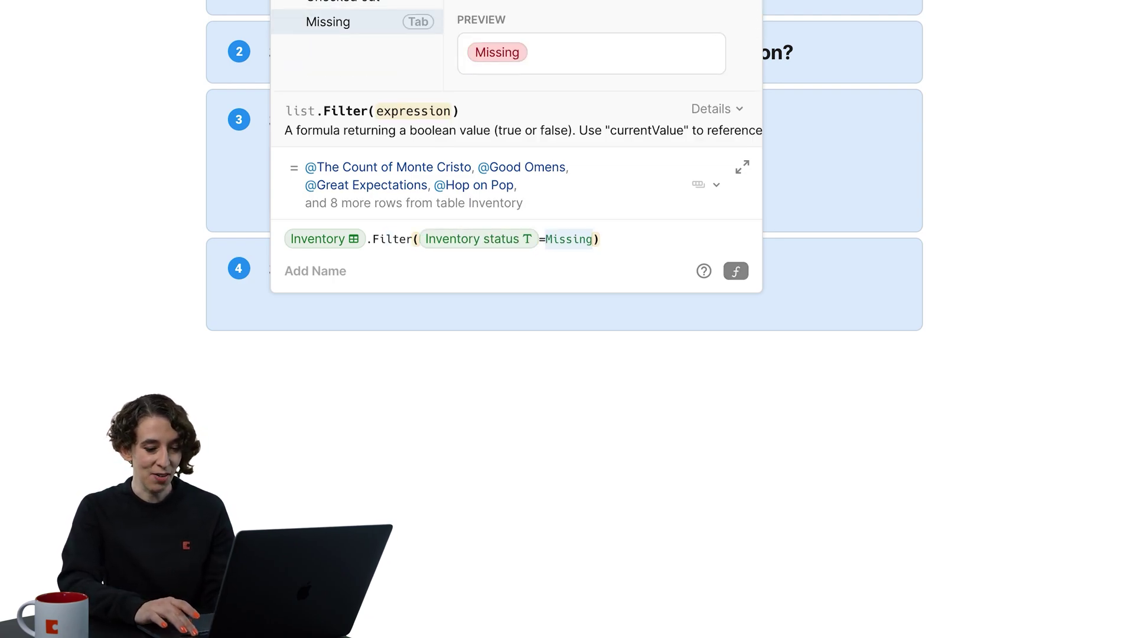
key("Up")
key("Tab")
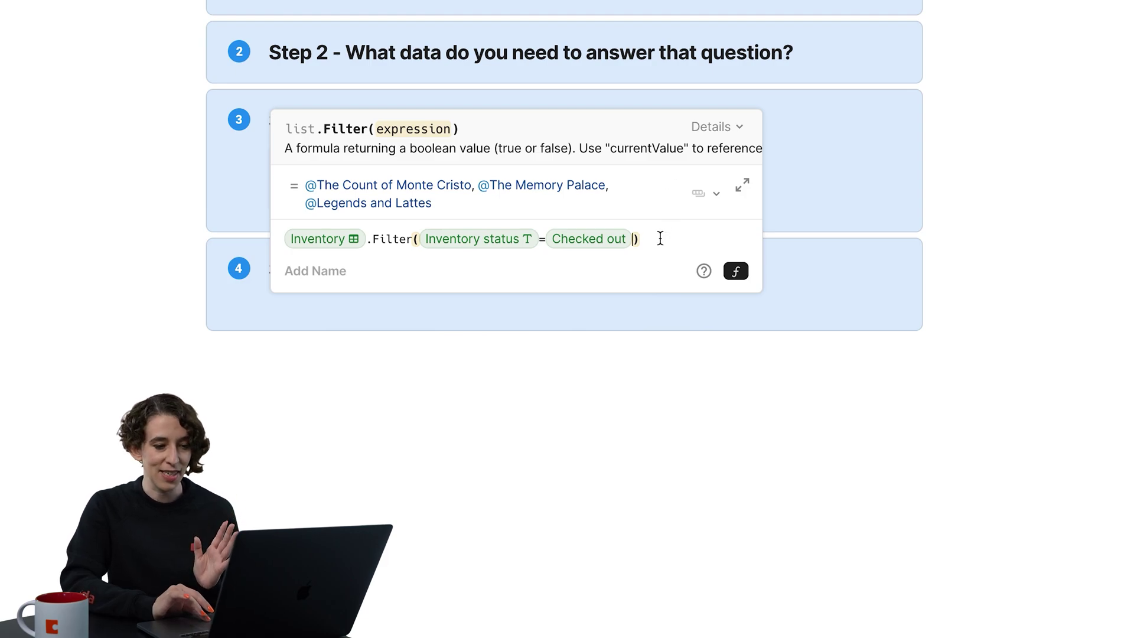
left_click(660, 238)
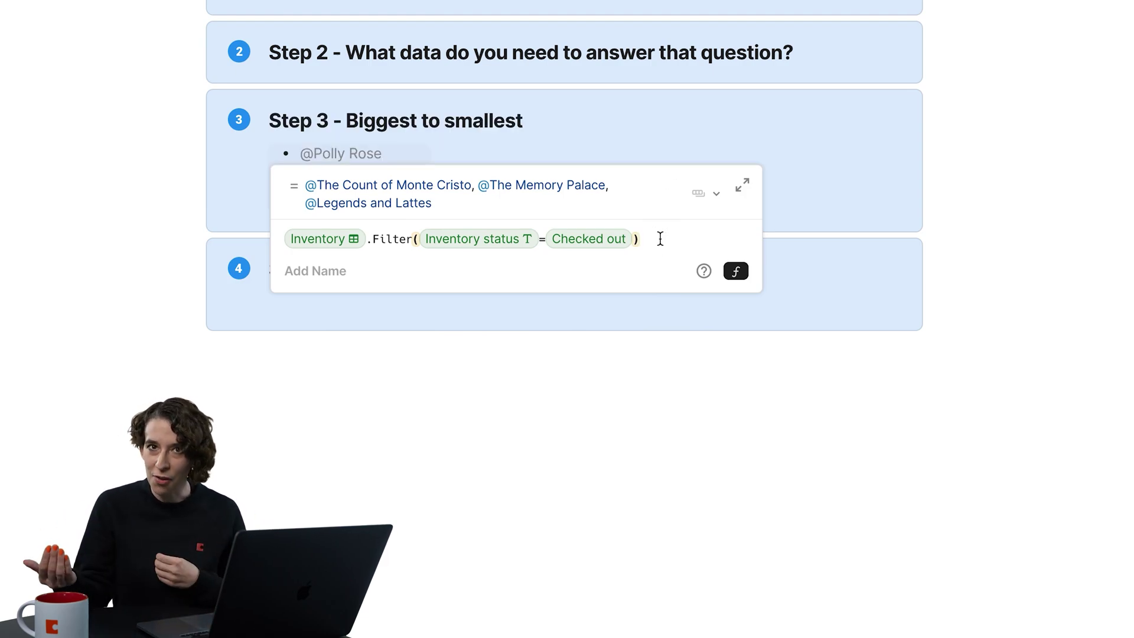
Extend the formula with .Who last checked it out.BulletedList() to bullet the three borrowers
type(".")
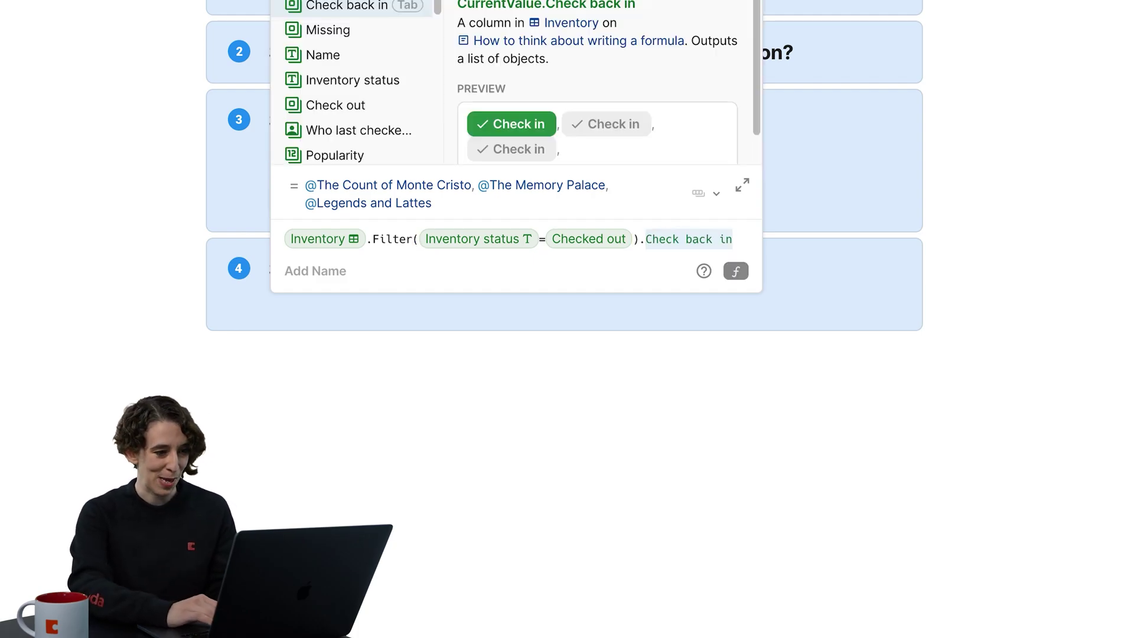
key("Down")
key("Down")
key("Down")
key("Down")
key("Down")
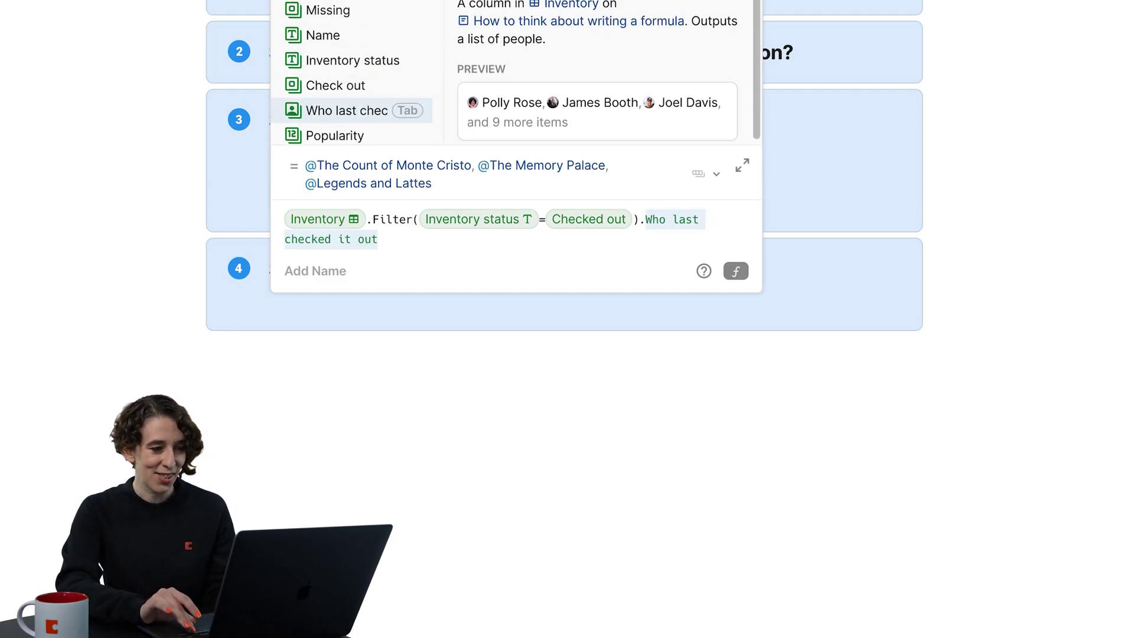
key("Tab")
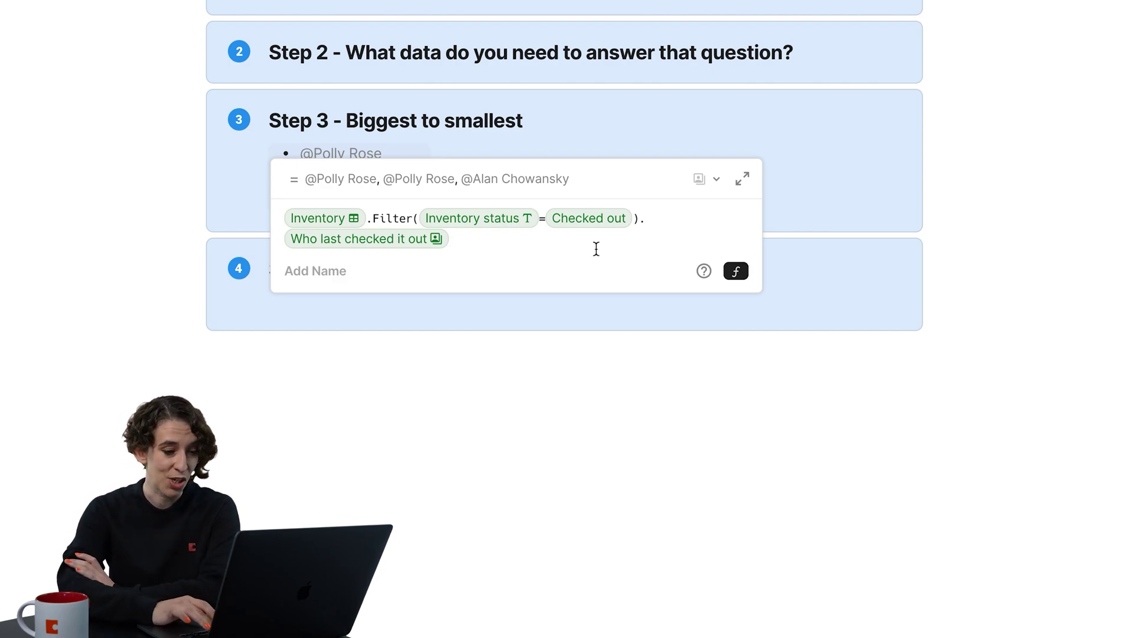
type(".Bu")
key("Return")
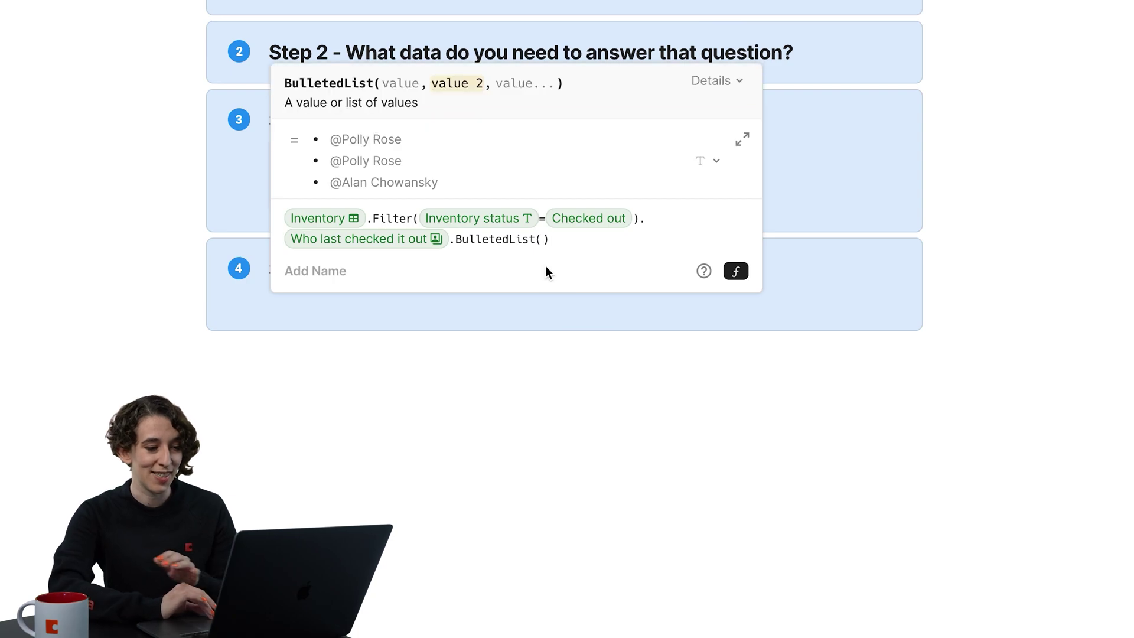